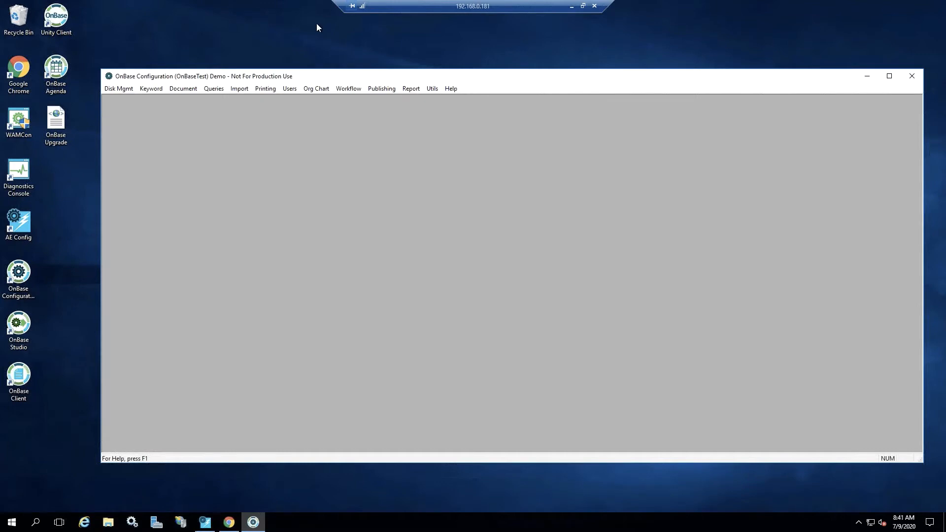
Create a new user group named AP Manager in the user groups and rights configuration
left_click(293, 89)
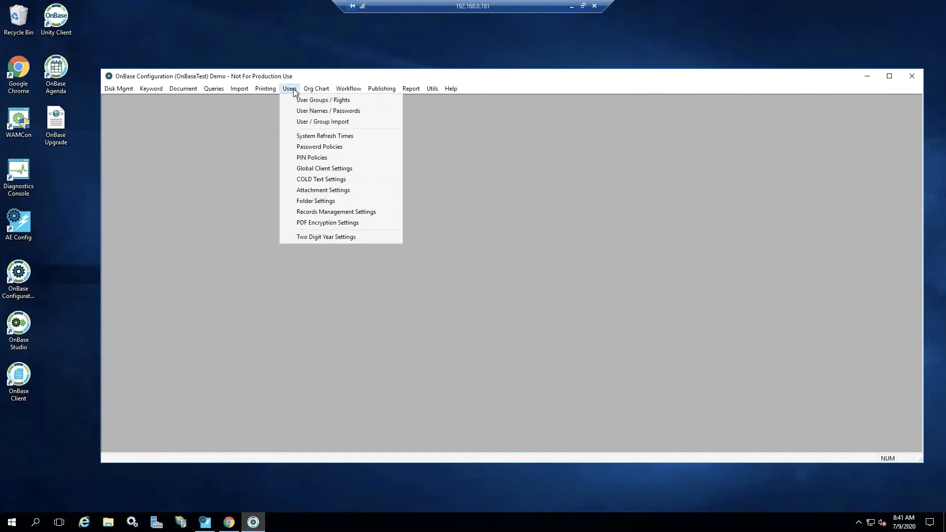
left_click(301, 101)
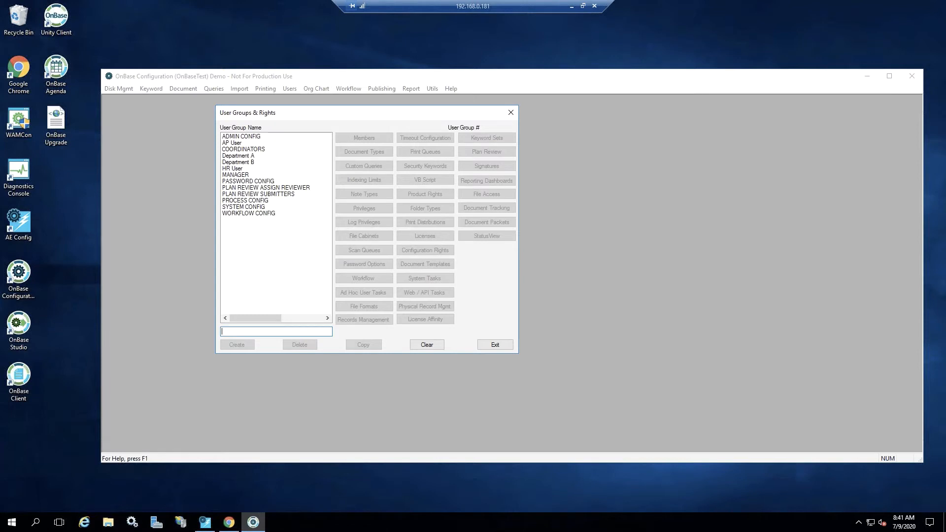
left_click(248, 138)
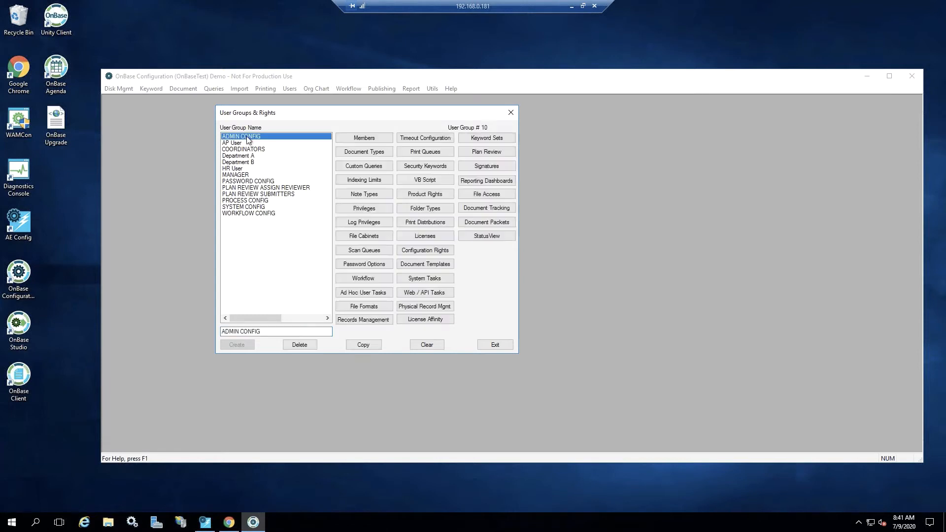
left_click(247, 175)
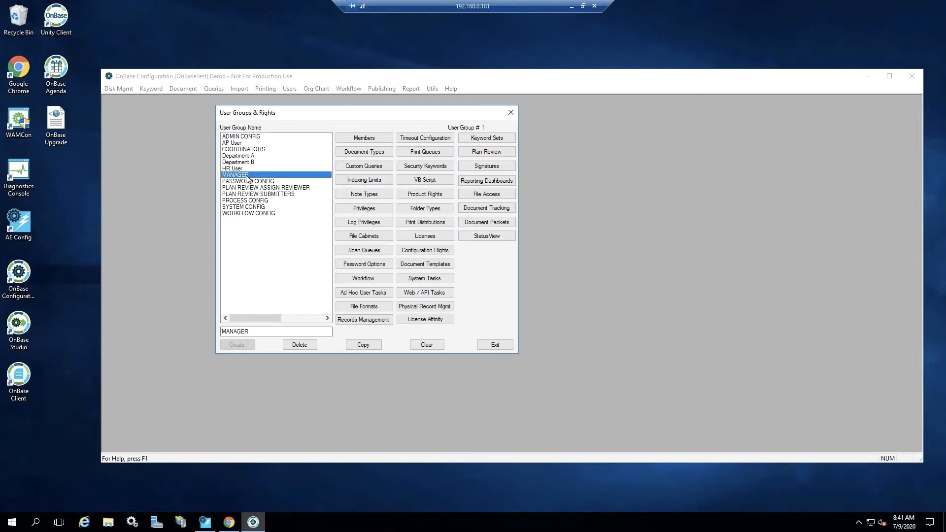
left_click(260, 331)
double_click(228, 331)
type("A")
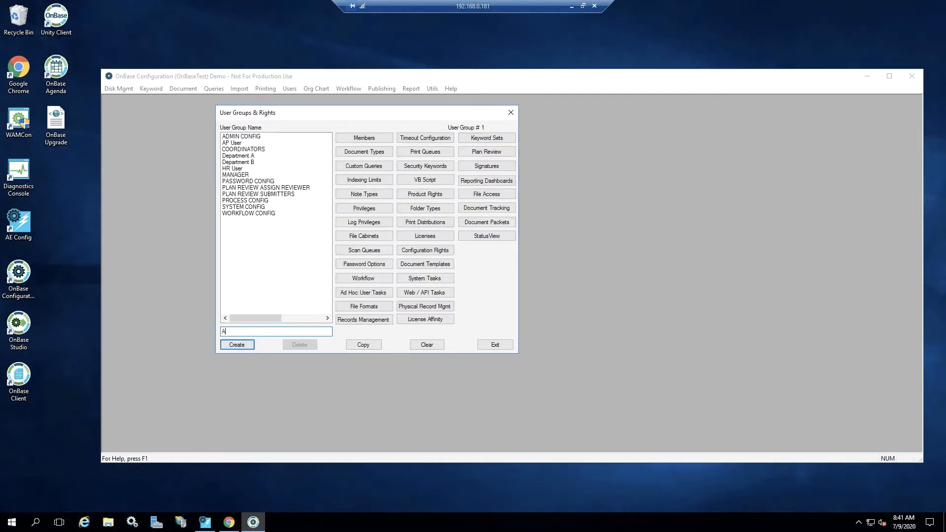
type("P Manager")
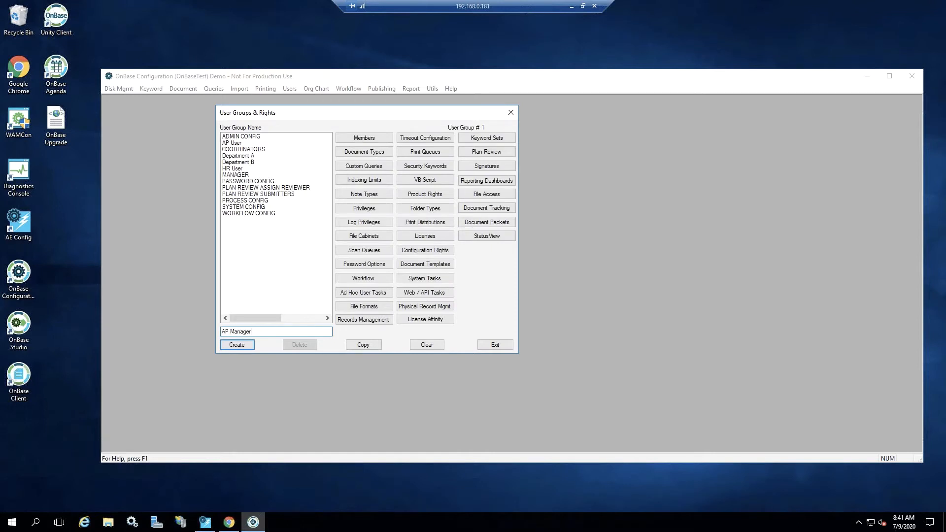
left_click(237, 345)
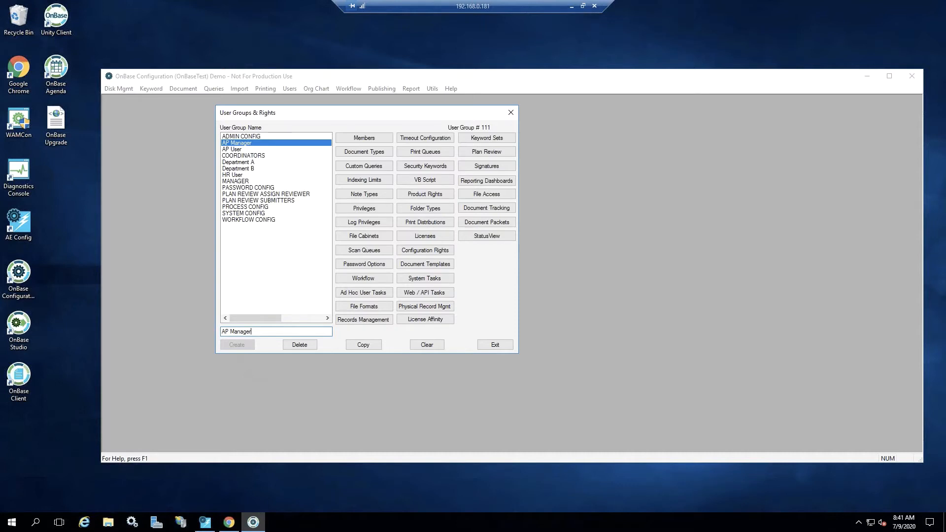
Assign the AP document type group with its AP - Invoice w/ PO document type to the AP Manager group
left_click(350, 153)
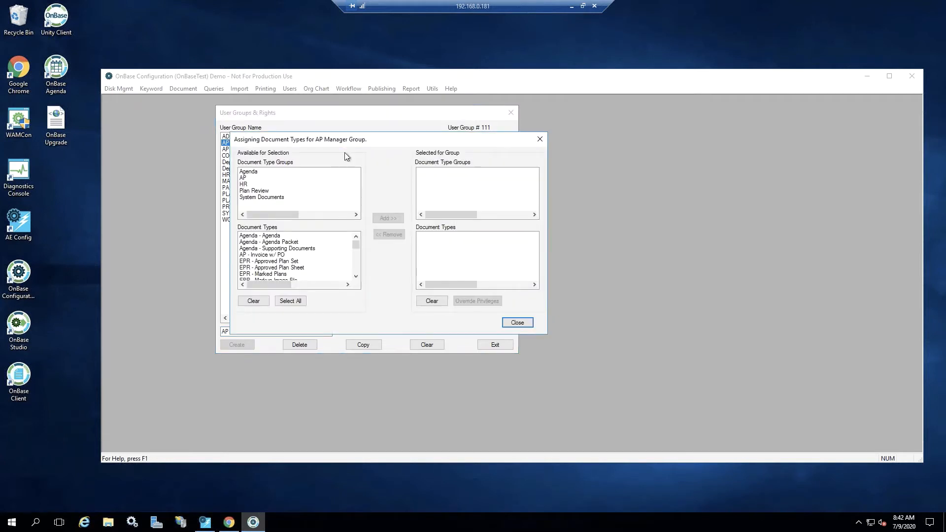
left_click(243, 180)
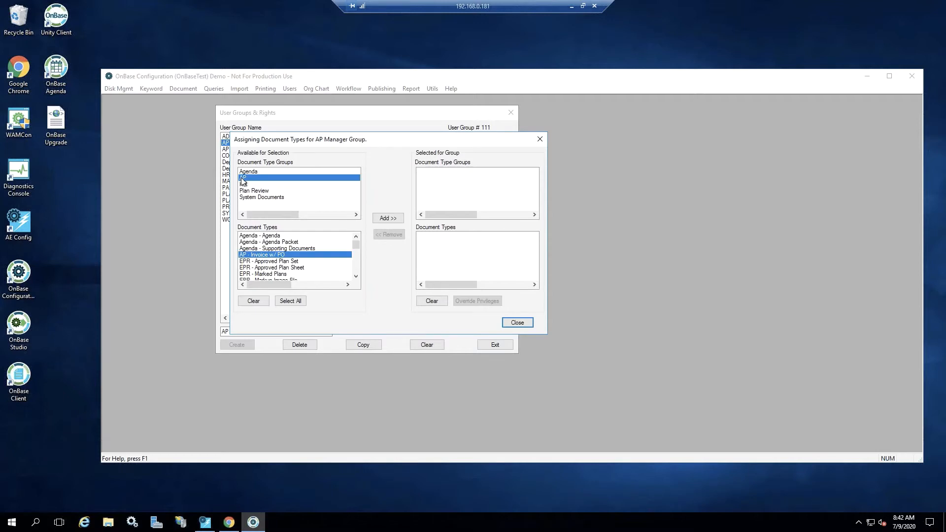
left_click(387, 219)
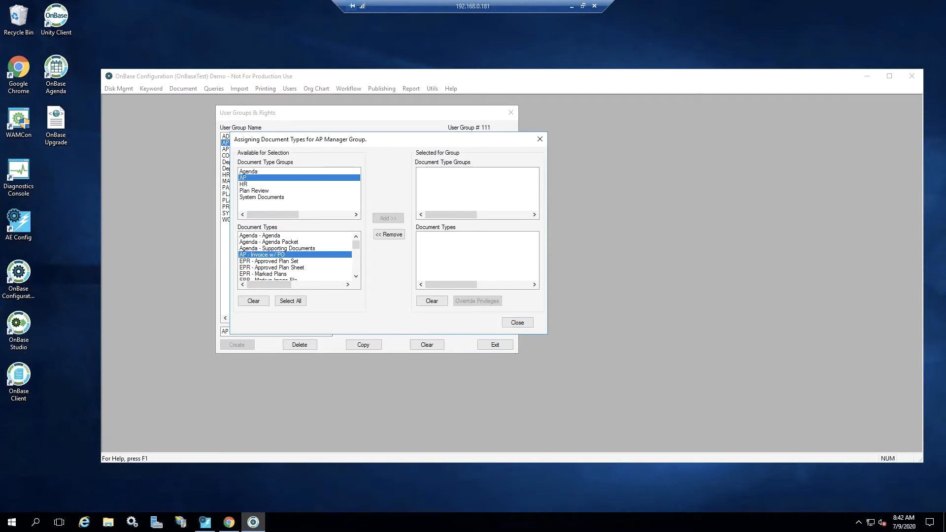
left_click(517, 323)
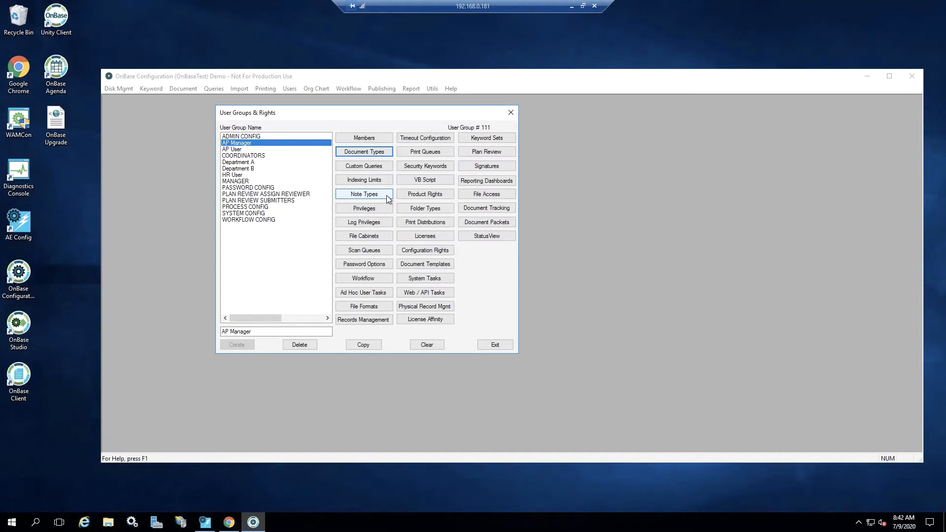
Grant AP Manager folder Retrieve / View, Workflow, WorkView, Retrieve Dialog, Import, User / Workstation Options and Enable Markup Toolbar privileges, and save
left_click(376, 209)
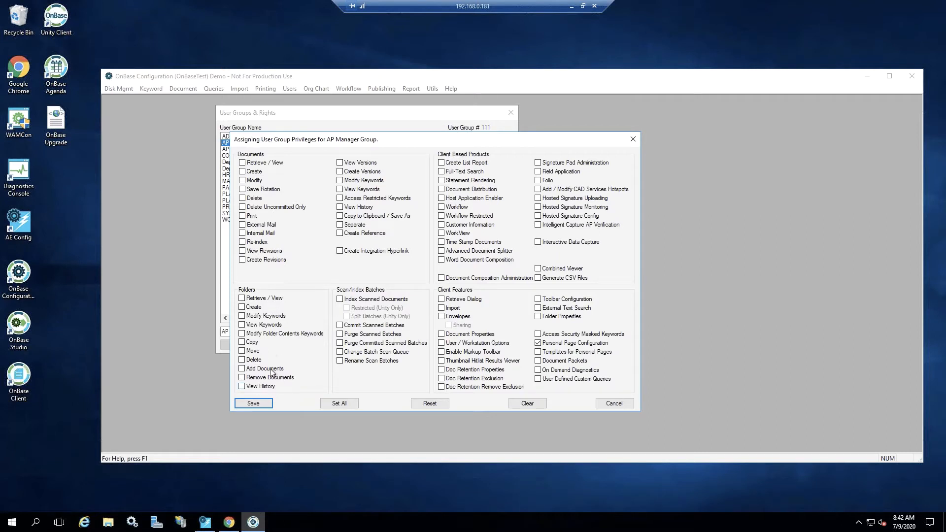
left_click(242, 299)
left_click(442, 208)
left_click(442, 234)
left_click(441, 299)
left_click(443, 309)
left_click(441, 343)
left_click(441, 352)
left_click(254, 404)
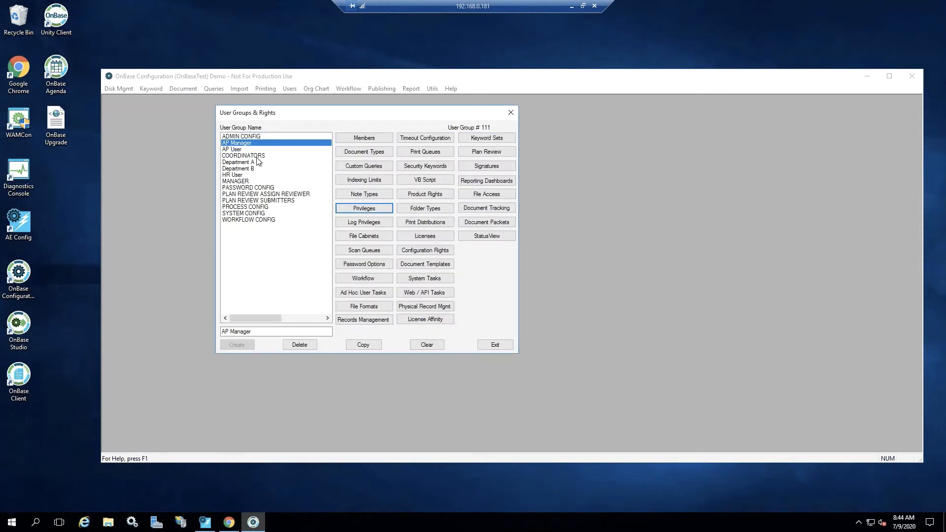
Review the log privileges available for the AP Manager group without saving changes
left_click(377, 225)
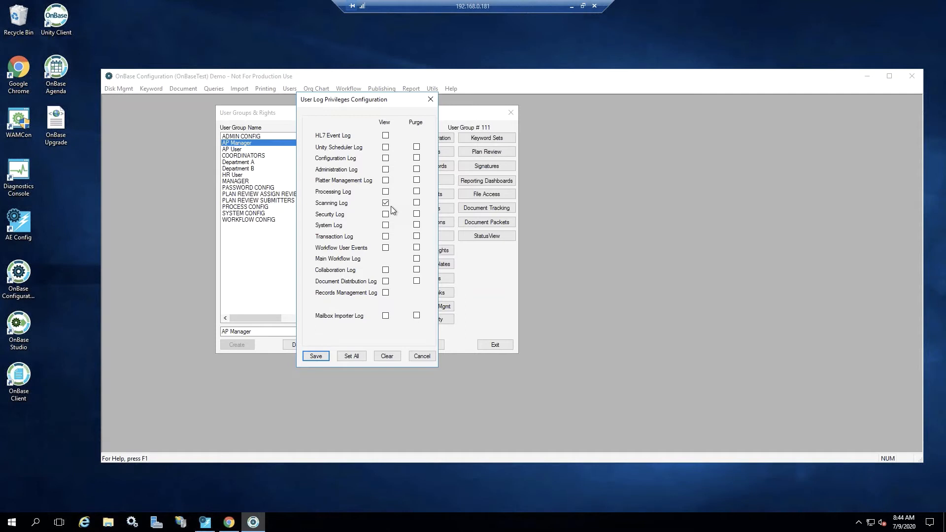
left_click(422, 356)
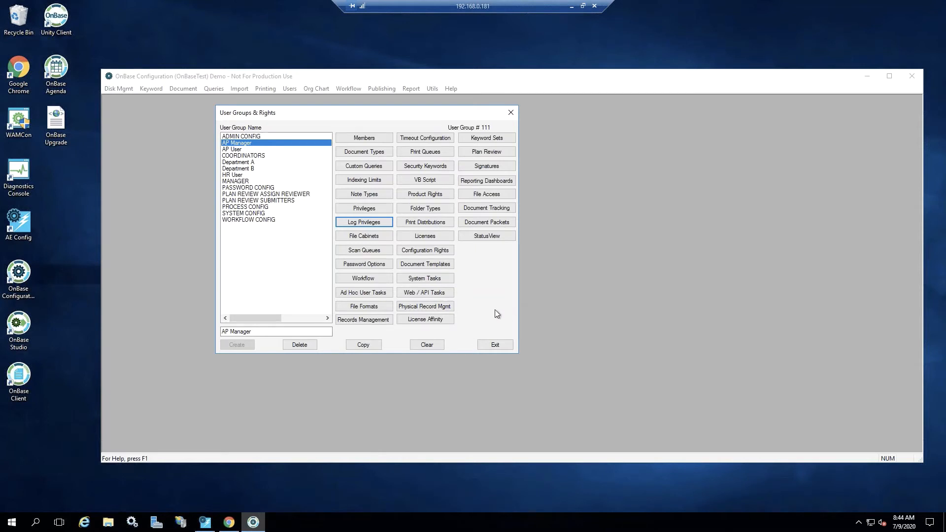
Grant the AP Manager group product rights for Client, Web Client and Mobile Client, and save them
left_click(427, 195)
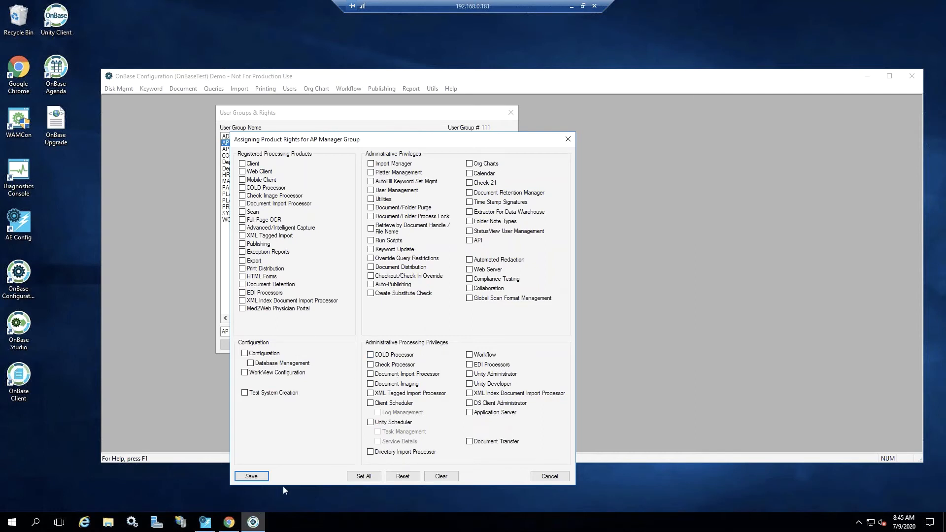
left_click(242, 164)
left_click(242, 171)
left_click(242, 179)
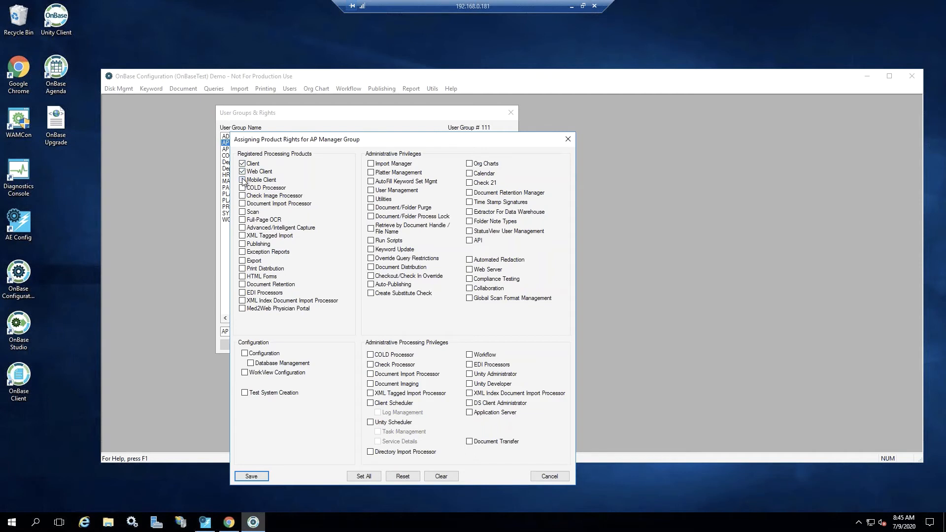
left_click(251, 477)
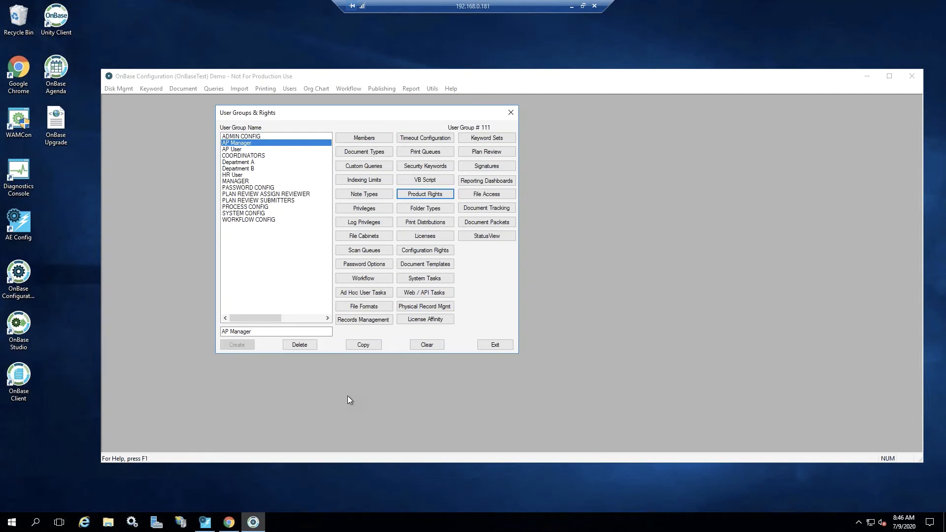
Leave the user group configuration and open the user names and passwords configuration
left_click(495, 345)
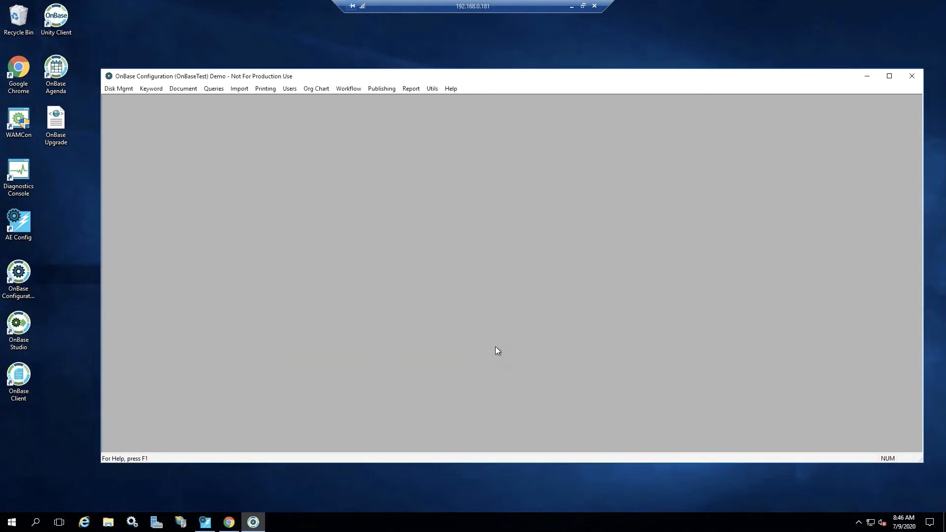
left_click(295, 92)
left_click(302, 111)
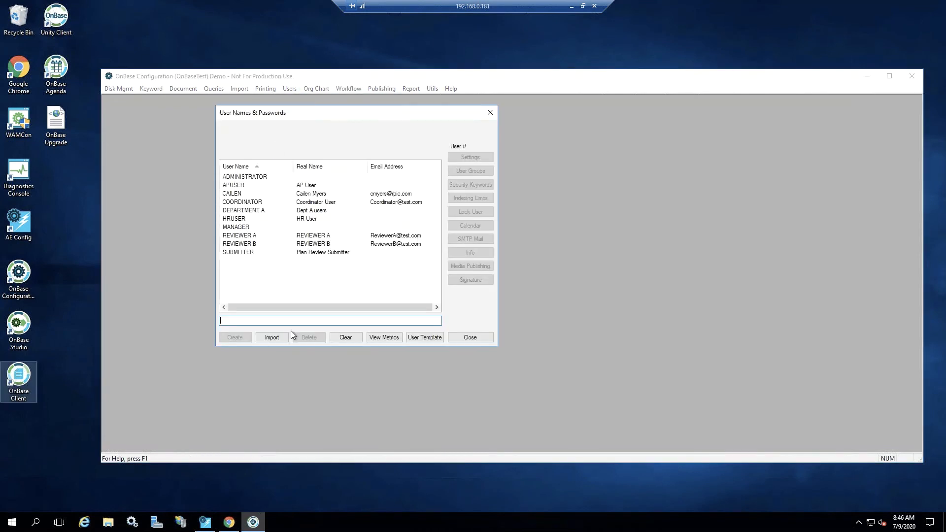
type("CAILEN")
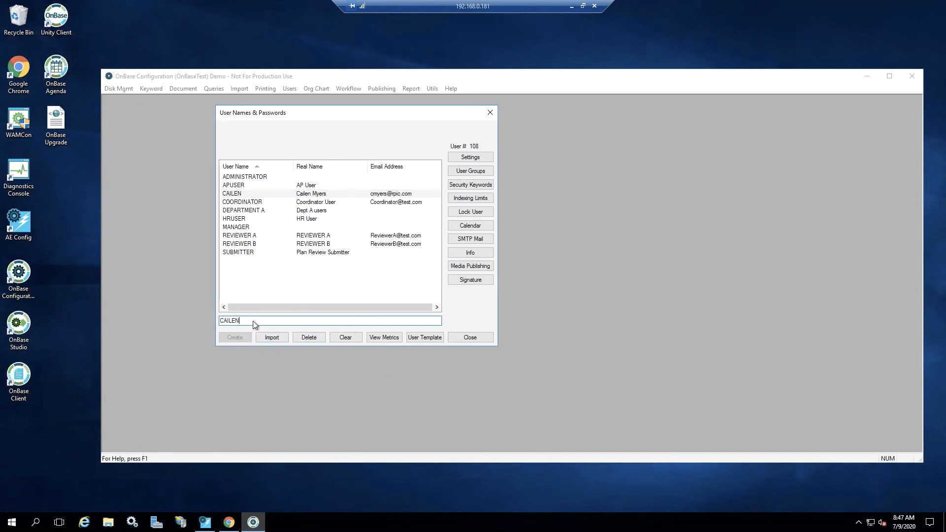
key("BackSpace")
key("BackSpace")
key("BackSpace")
key("BackSpace")
key("BackSpace")
key("BackSpace")
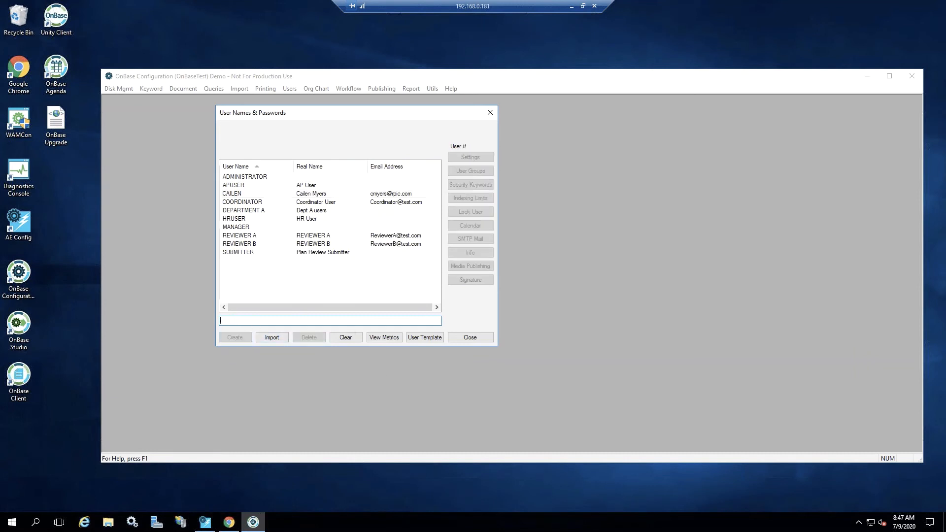
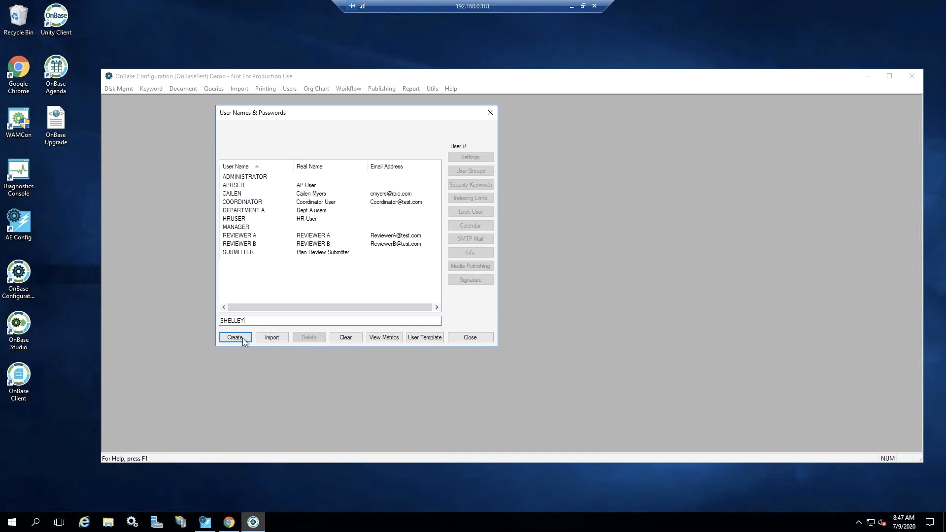
Create a new user account and fill in the user's real name and e-mail address
left_click(242, 340)
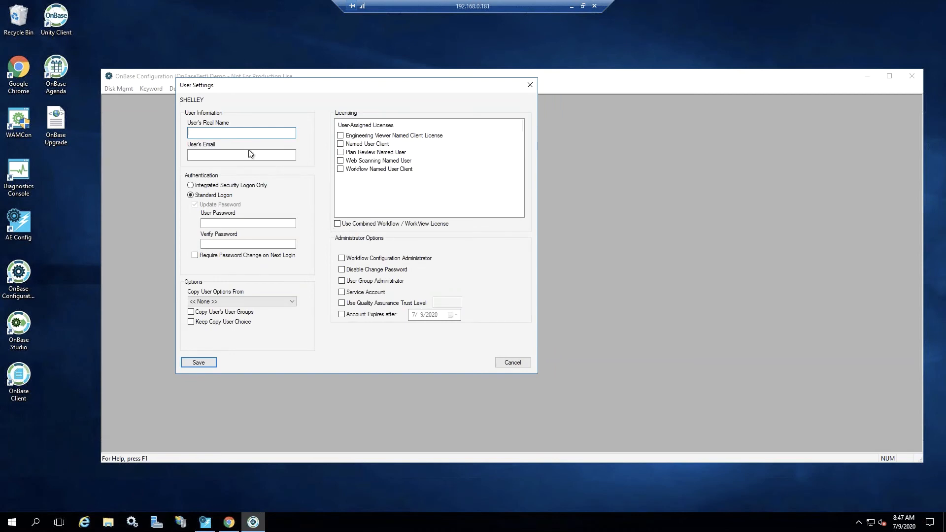
key("Tab")
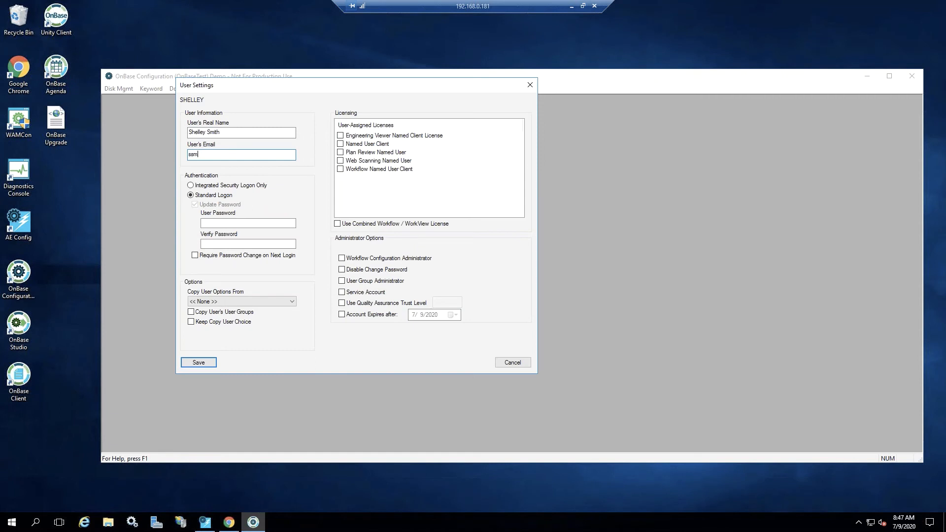
Enter and verify the new account's user password, and require a password change on next login
left_click(225, 224)
type("********")
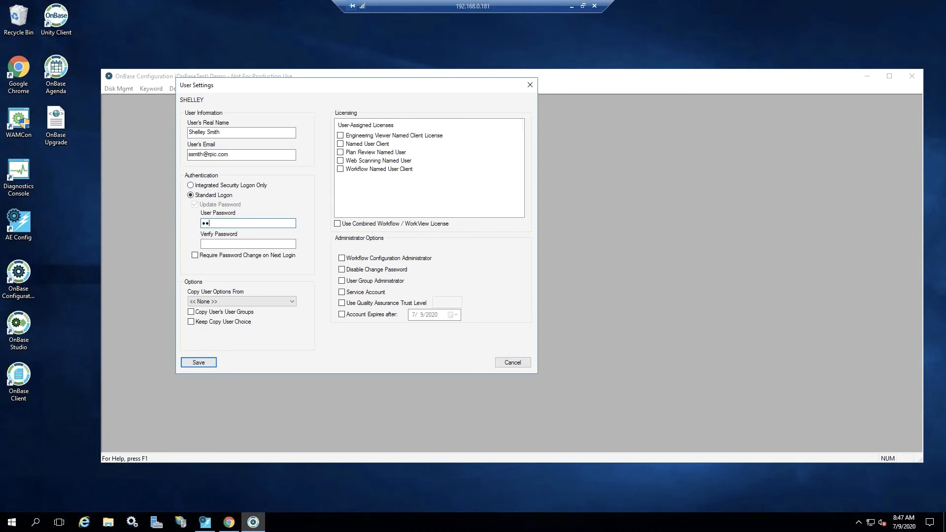
key("Tab")
type("********")
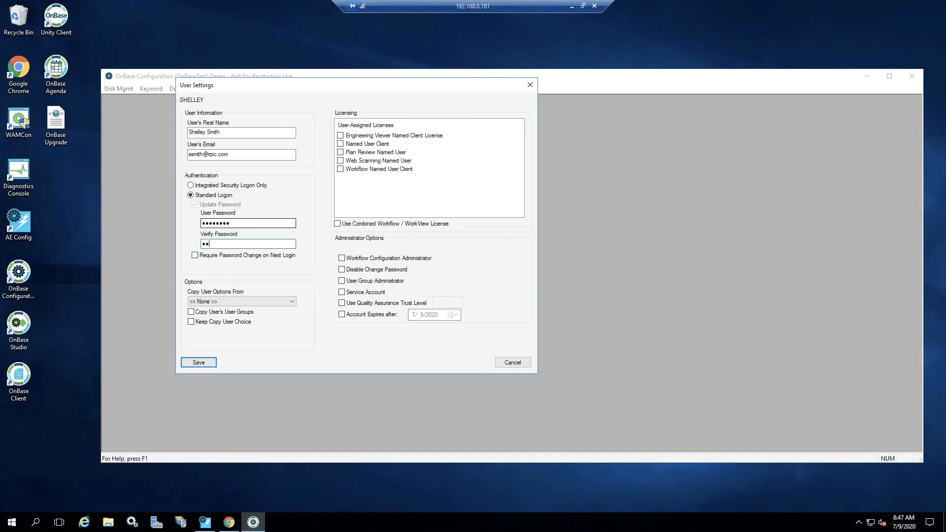
left_click(194, 256)
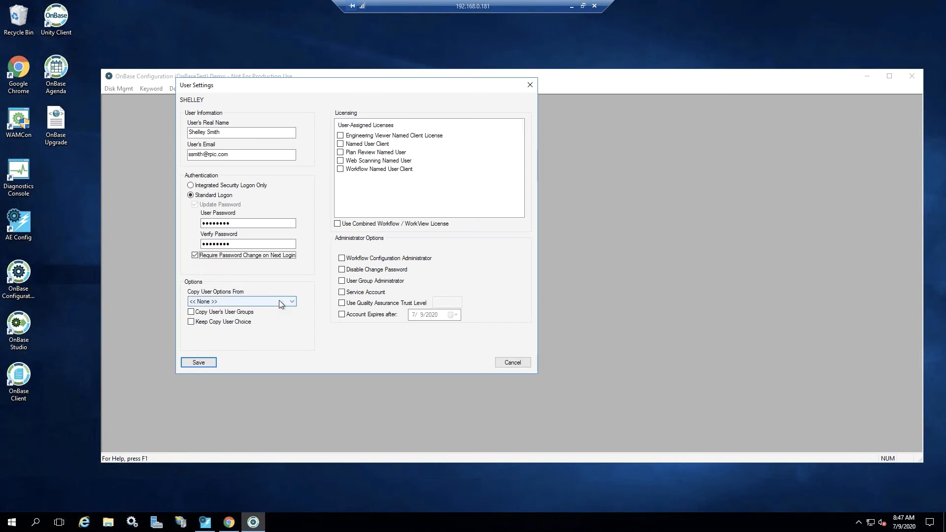
left_click(294, 303)
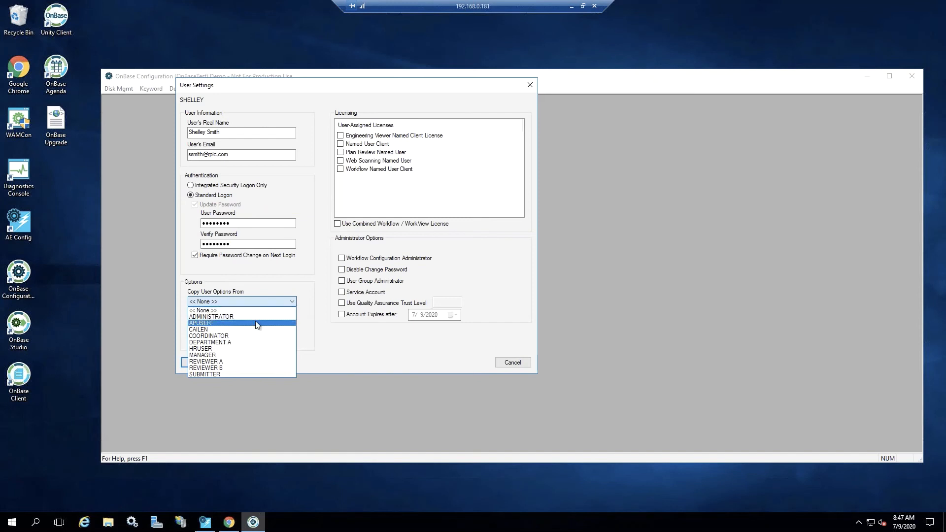
left_click(348, 348)
left_click(277, 301)
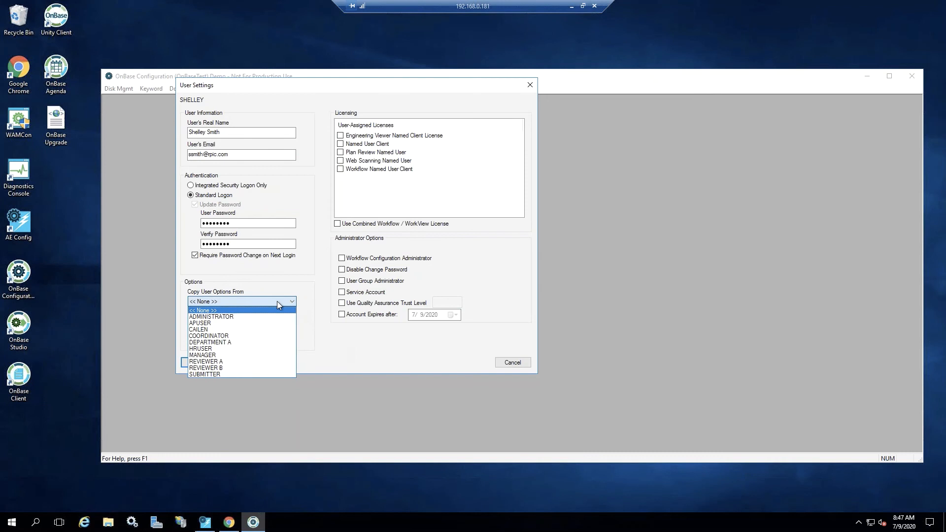
left_click(200, 329)
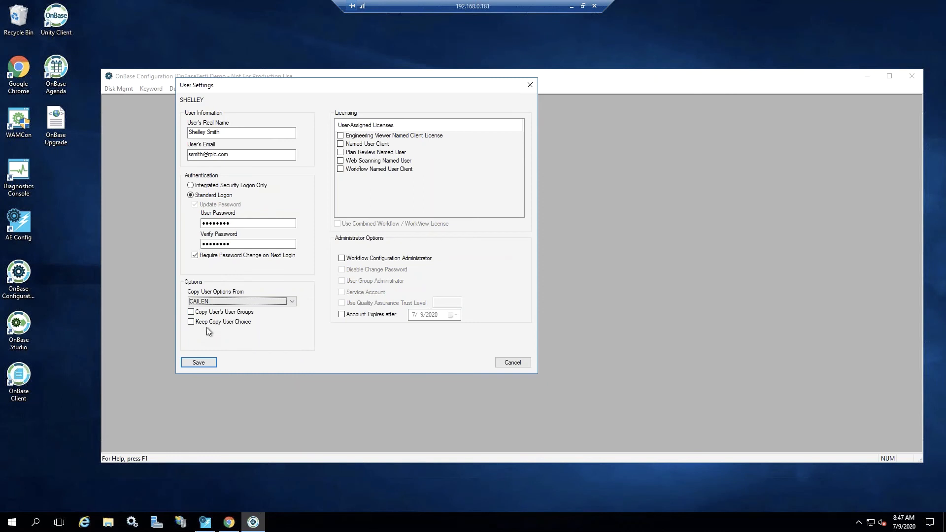
left_click(278, 302)
left_click(229, 311)
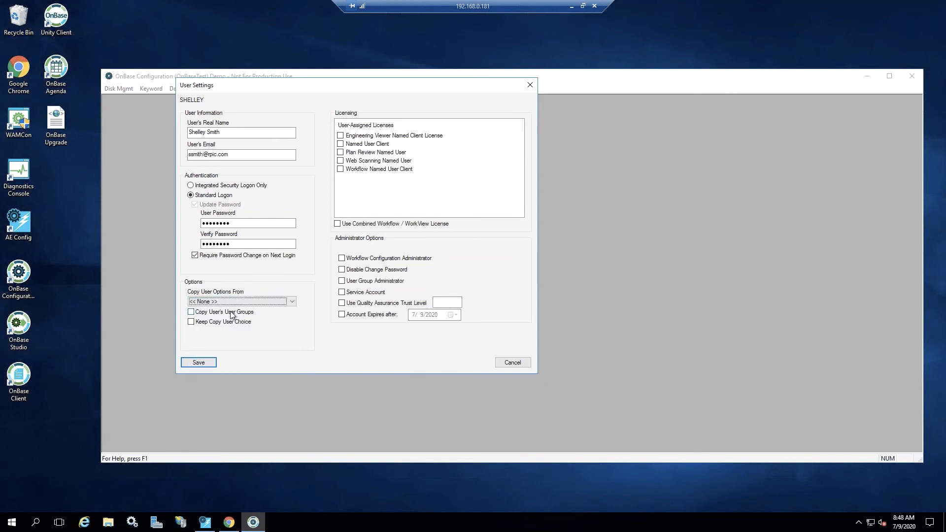
left_click(207, 136)
left_click(341, 169)
left_click(341, 169)
Save the new user account and add it to the AP Manager user group
left_click(204, 359)
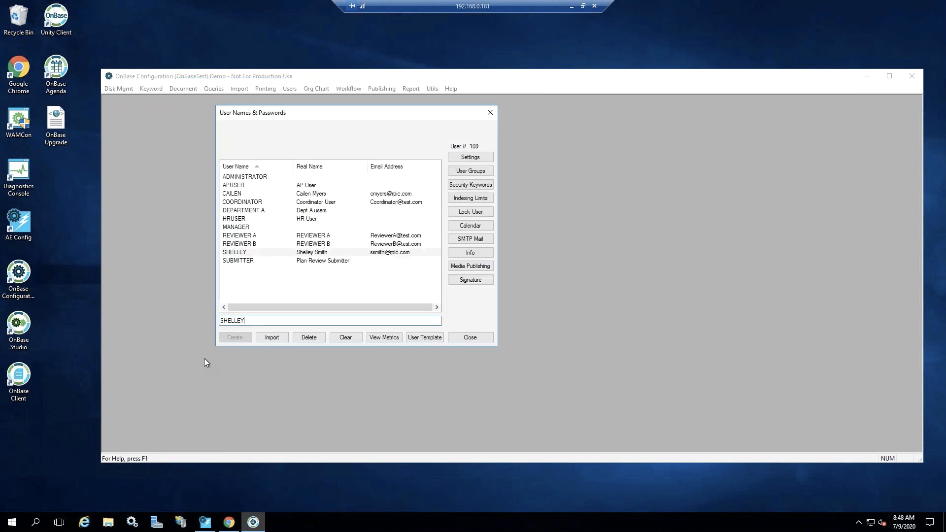
left_click(477, 172)
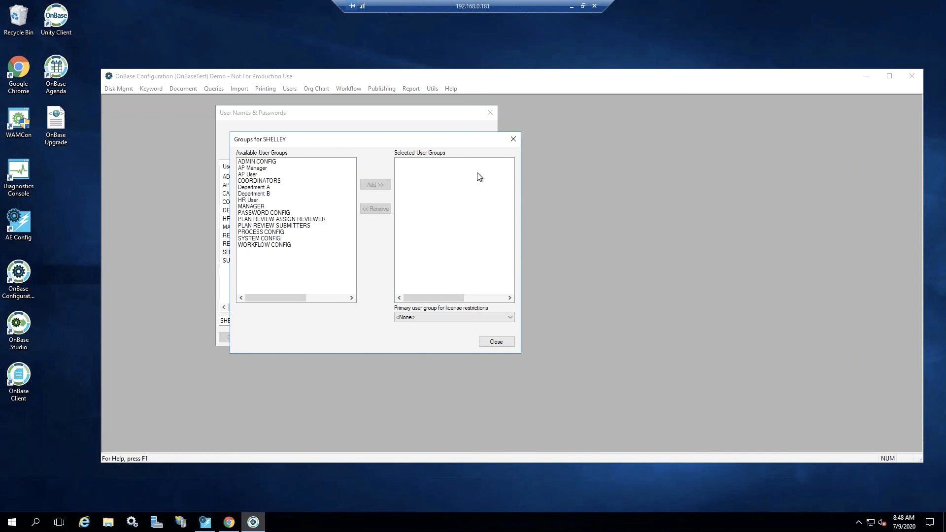
left_click(258, 168)
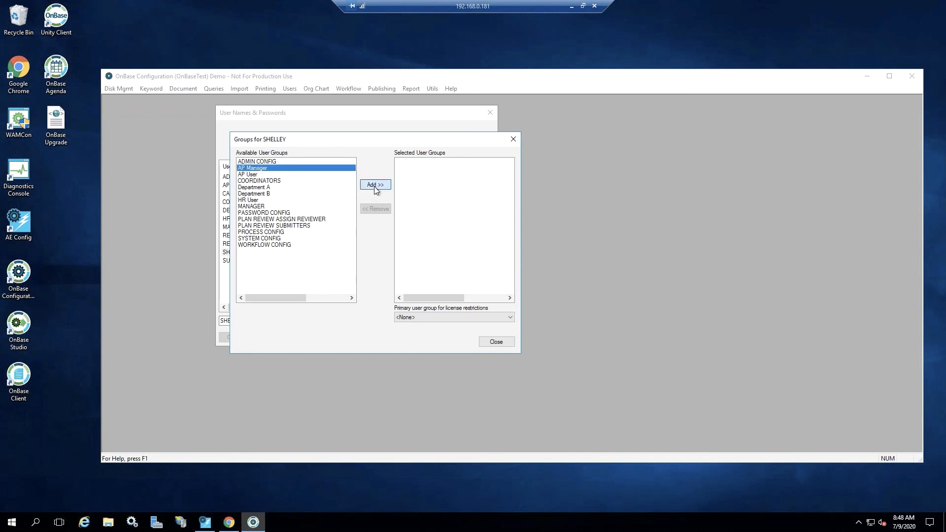
left_click(376, 187)
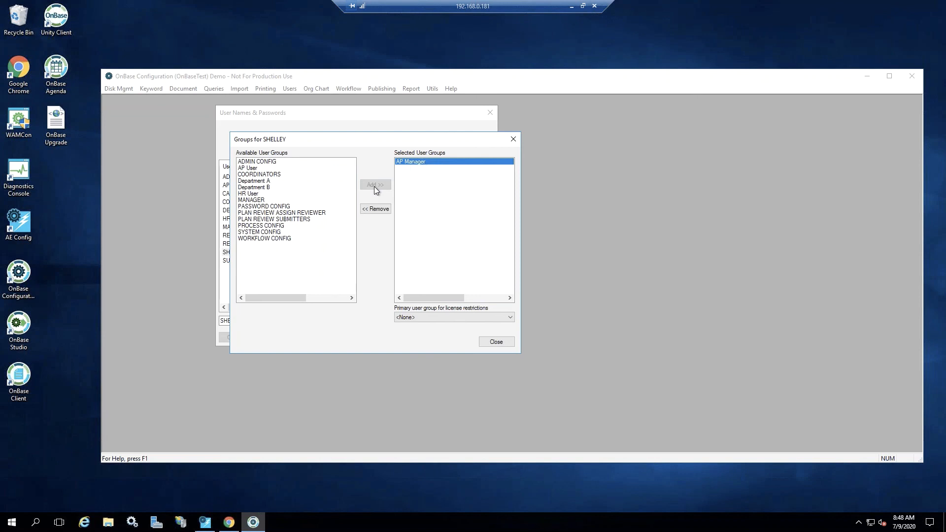
left_click(507, 342)
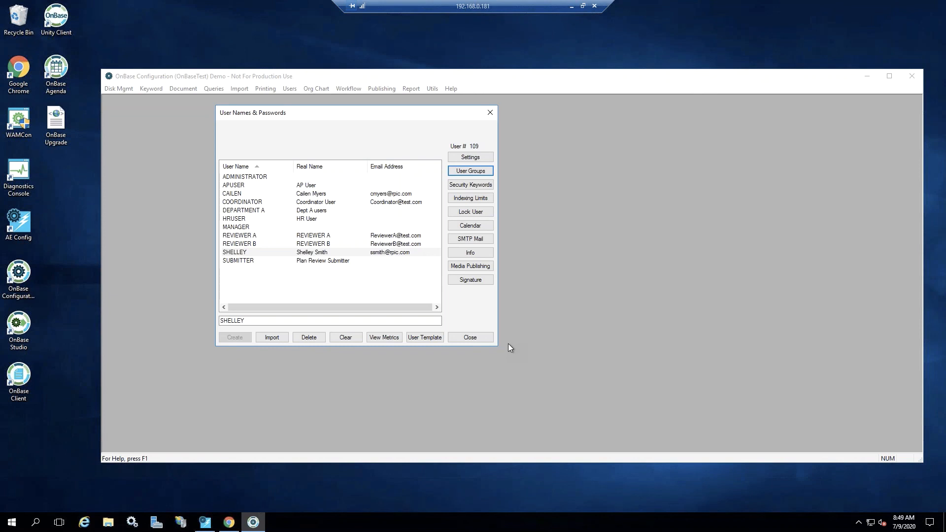
Switch to OnBase Client from the desktop
left_click(18, 377)
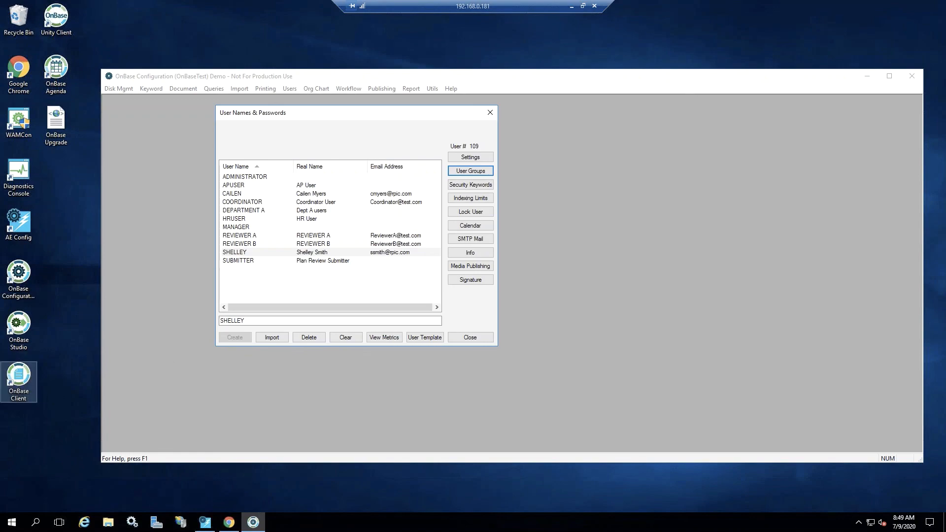